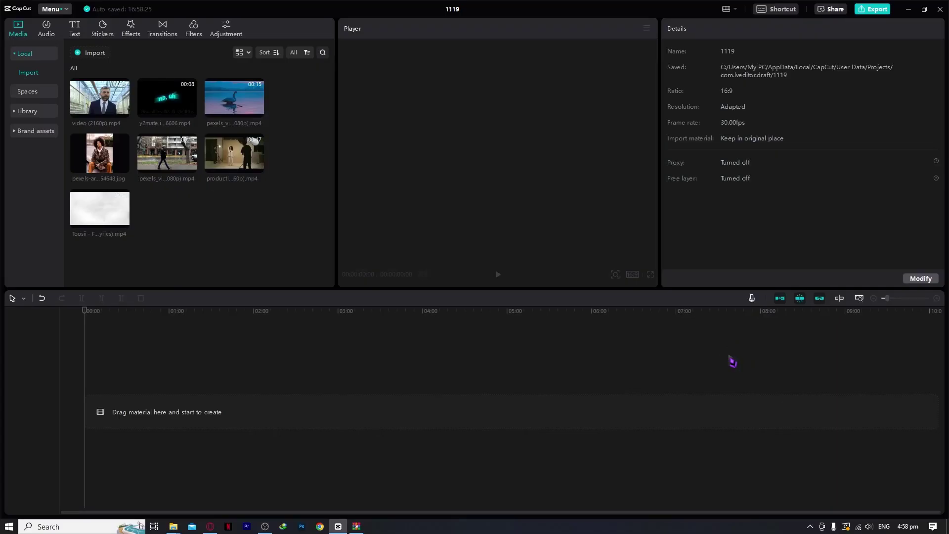
# - Place the swan video pexels_videos_2845 (1080p).mp4 on the timeline
pyautogui.moveTo(227, 106); pyautogui.dragTo(142, 416)
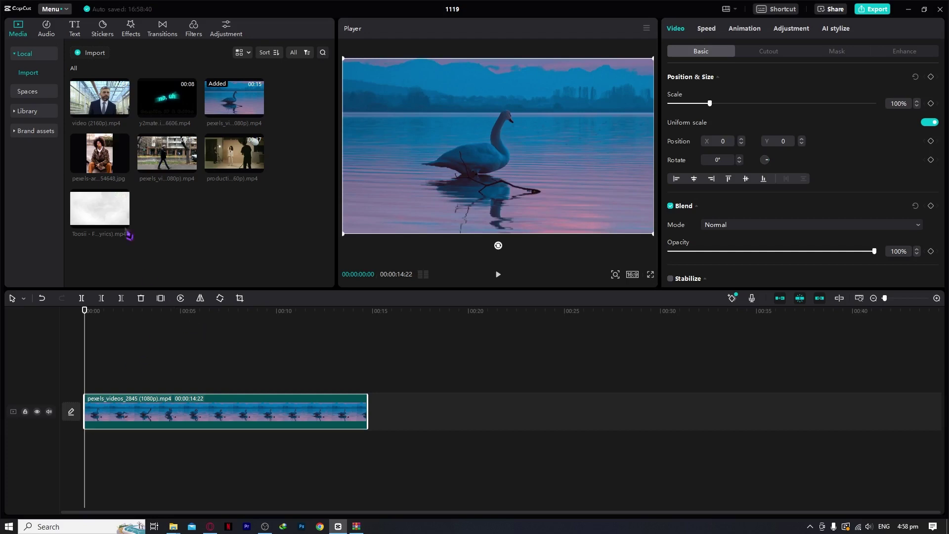
# - Apply the Cinema effect from the Lens video effects across the full length of the swan clip
pyautogui.click(140, 31)
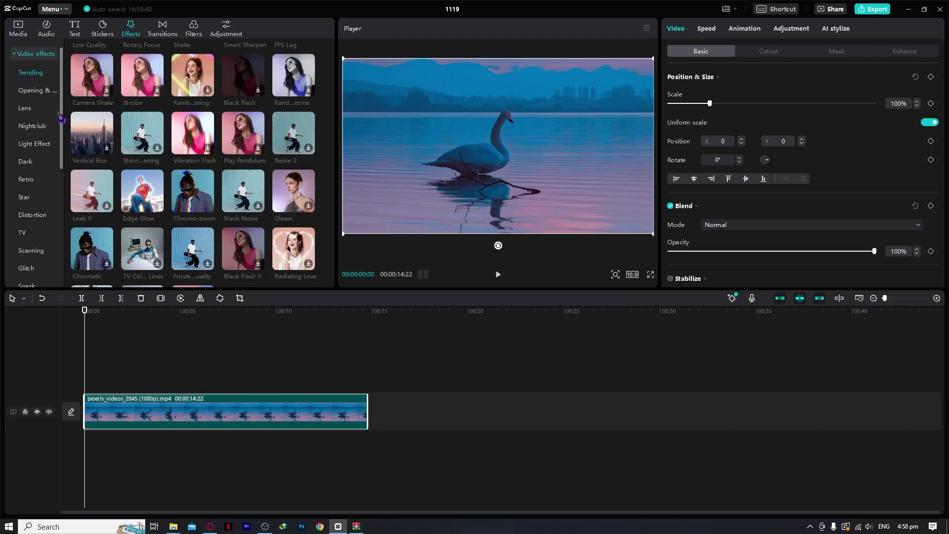
pyautogui.scroll(-3, 240, 135)
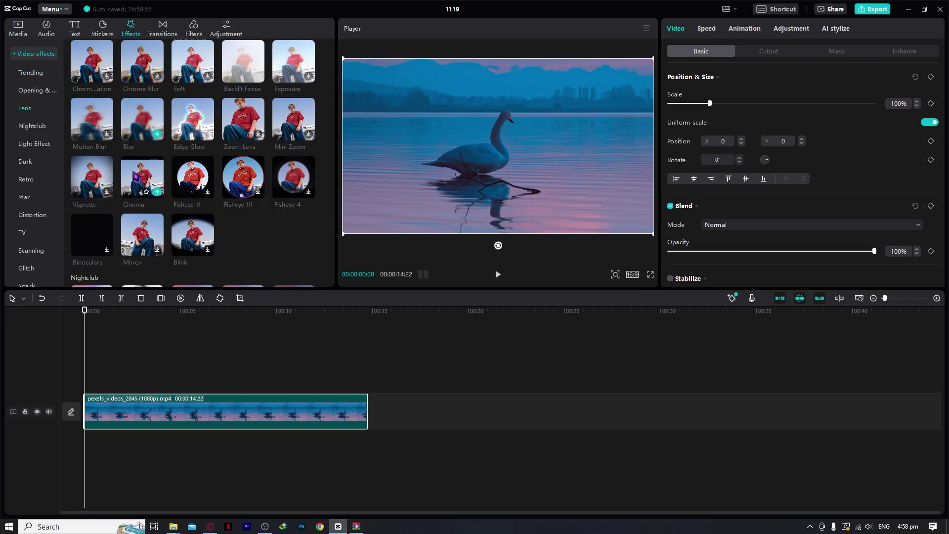
pyautogui.click(187, 181)
pyautogui.moveTo(142, 176); pyautogui.dragTo(366, 387)
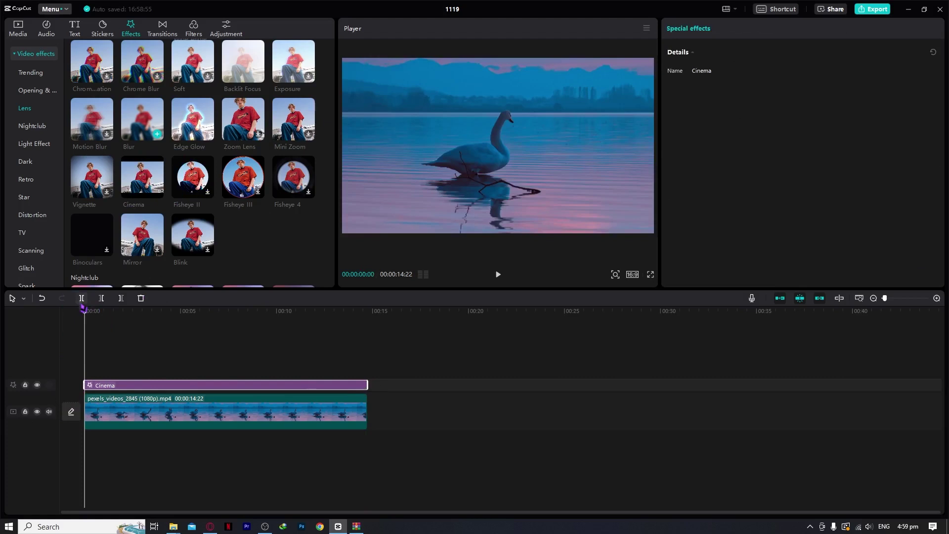
# - Play back and scrub through the clip to review how the Cinema bars come into the frame
pyautogui.press('space')
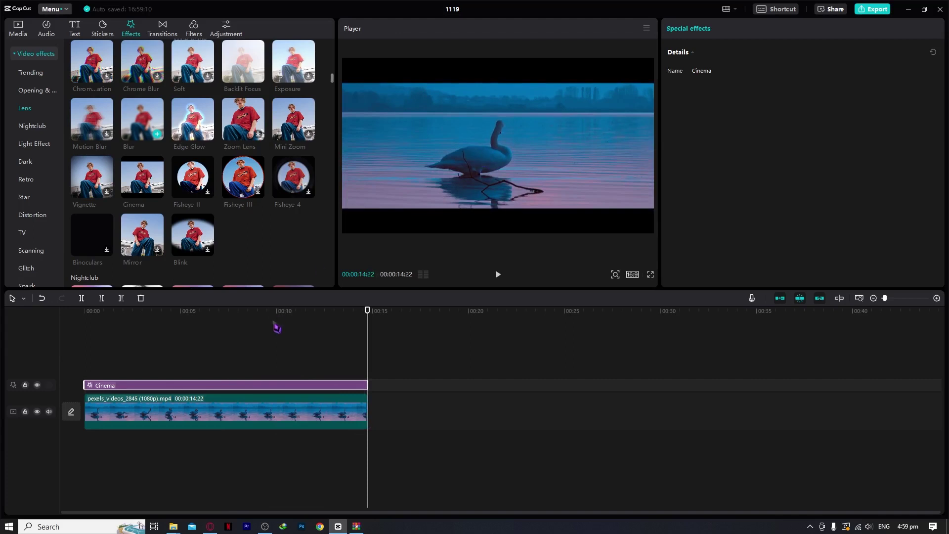
pyautogui.moveTo(357, 310); pyautogui.dragTo(21, 320)
pyautogui.press('space')
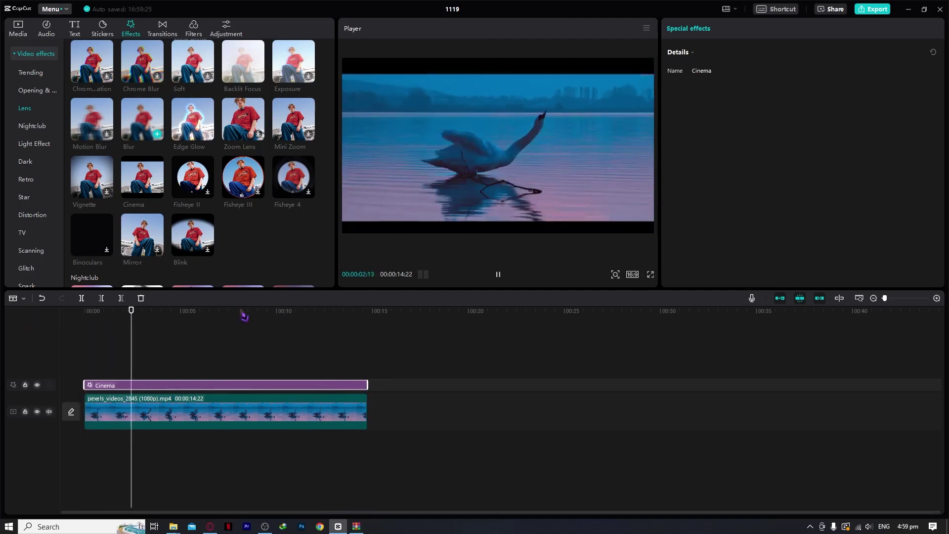
pyautogui.click(122, 313)
pyautogui.moveTo(121, 313); pyautogui.dragTo(304, 334)
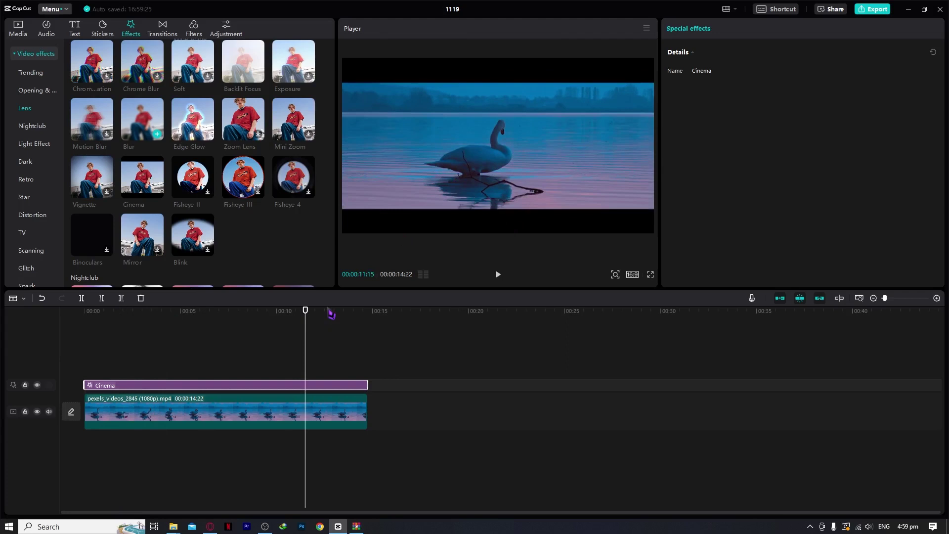
# - Compare the clip with the Cinema effect deactivated and activated, and delete the effect
pyautogui.press('v')
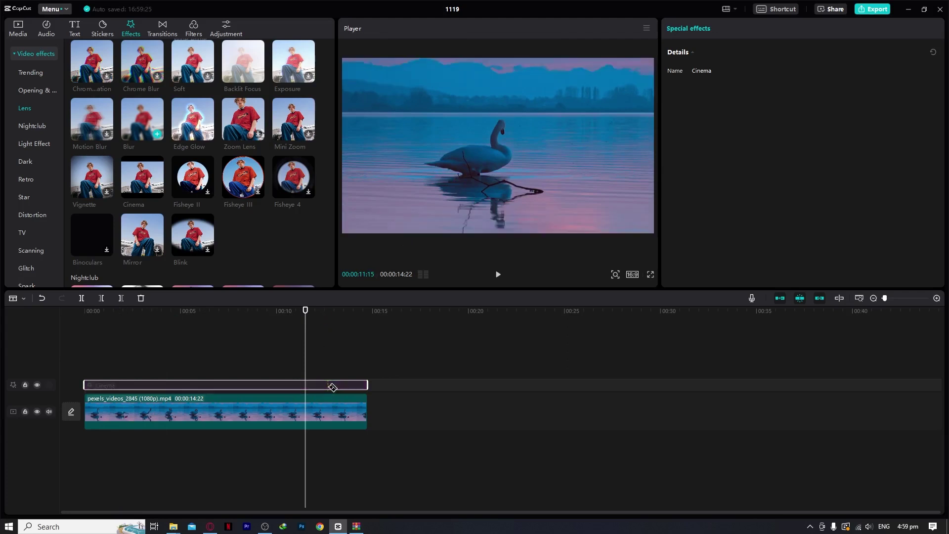
pyautogui.press('v')
pyautogui.press('v')
pyautogui.press('v')
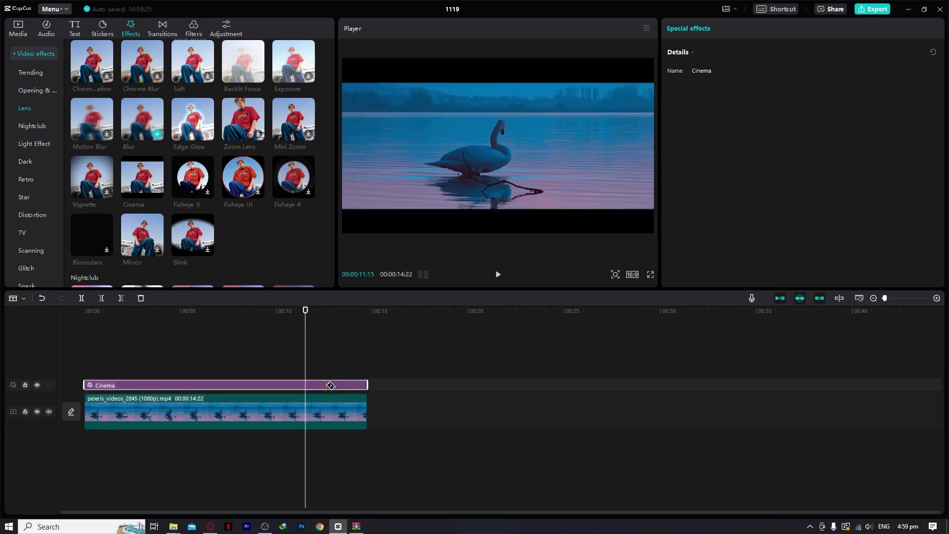
pyautogui.press('Delete')
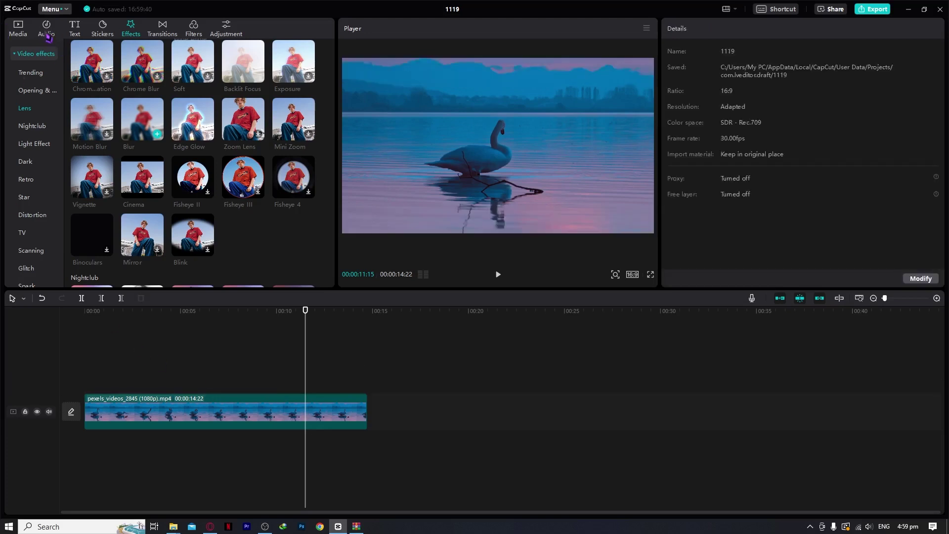
# - Add the black stock clip from the Library's Trending collection on a track above the swan clip, starting at 00:00
pyautogui.click(20, 36)
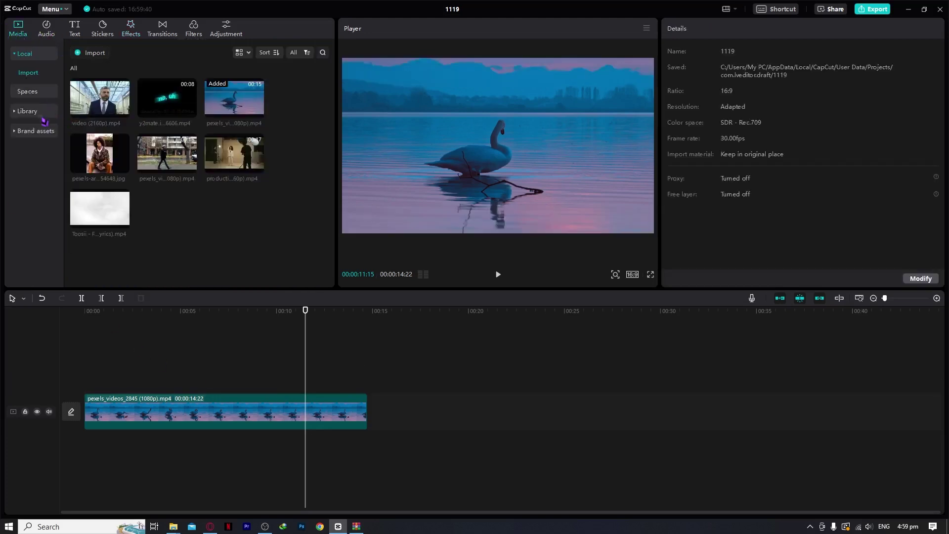
pyautogui.click(17, 113)
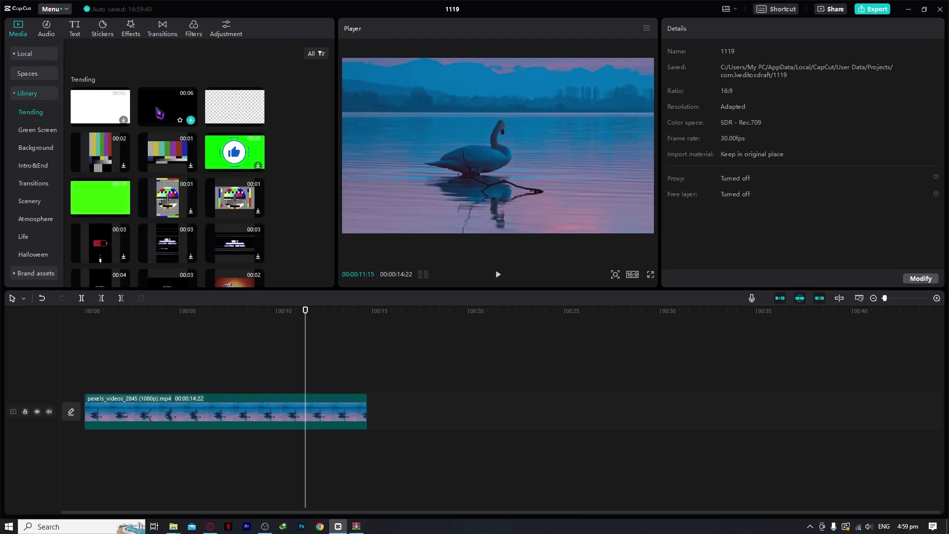
pyautogui.click(170, 117)
pyautogui.moveTo(170, 116); pyautogui.dragTo(81, 384)
# - Duplicate the black clip twice along its track to cover the swan clip's length
pyautogui.moveTo(184, 380); pyautogui.dragTo(335, 380)
pyautogui.moveTo(182, 370); pyautogui.dragTo(345, 390)
# - Move the first black clip down to form a bar along the frame's bottom edge, at about Y -1895
pyautogui.click(131, 312)
pyautogui.moveTo(137, 312); pyautogui.dragTo(85, 312)
pyautogui.click(140, 375)
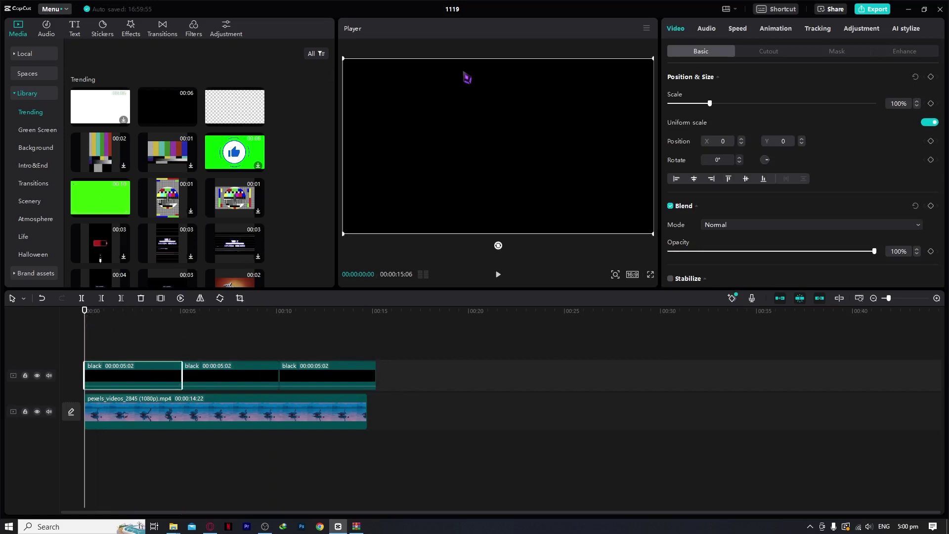
pyautogui.moveTo(467, 78); pyautogui.dragTo(464, 231)
# - Delete the second and third black clips, keeping only the repositioned first one
pyautogui.click(232, 376)
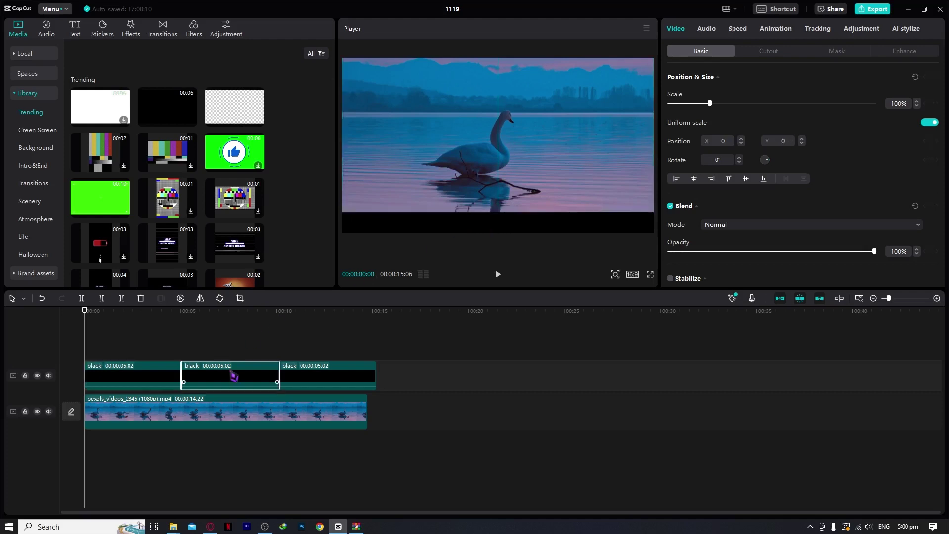
pyautogui.click(323, 376)
pyautogui.press('Delete')
pyautogui.click(250, 375)
pyautogui.press('Delete')
# - Copy the black clip to a new track above and position the copy as a bar along the frame's top edge, at about Y 1938
pyautogui.moveTo(123, 374); pyautogui.dragTo(123, 349)
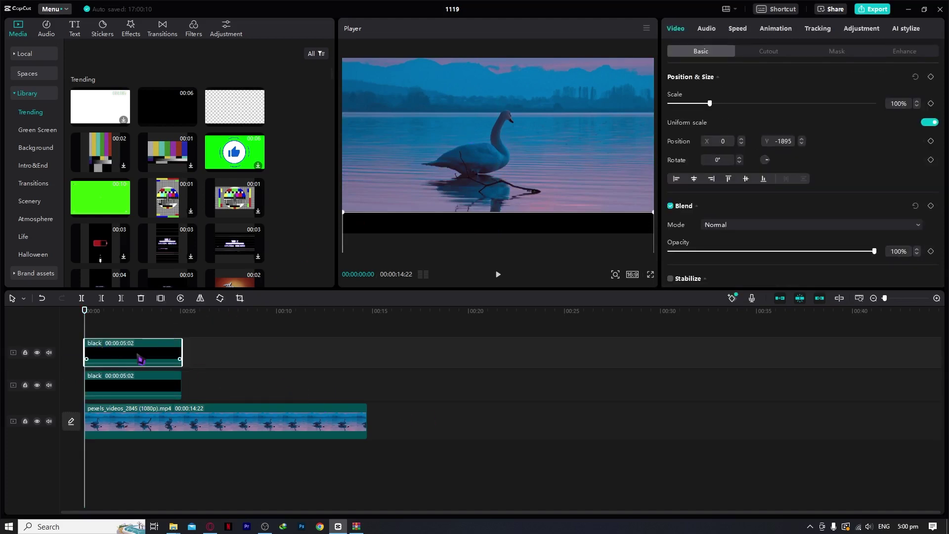
pyautogui.moveTo(480, 229); pyautogui.dragTo(536, 95)
pyautogui.click(555, 113)
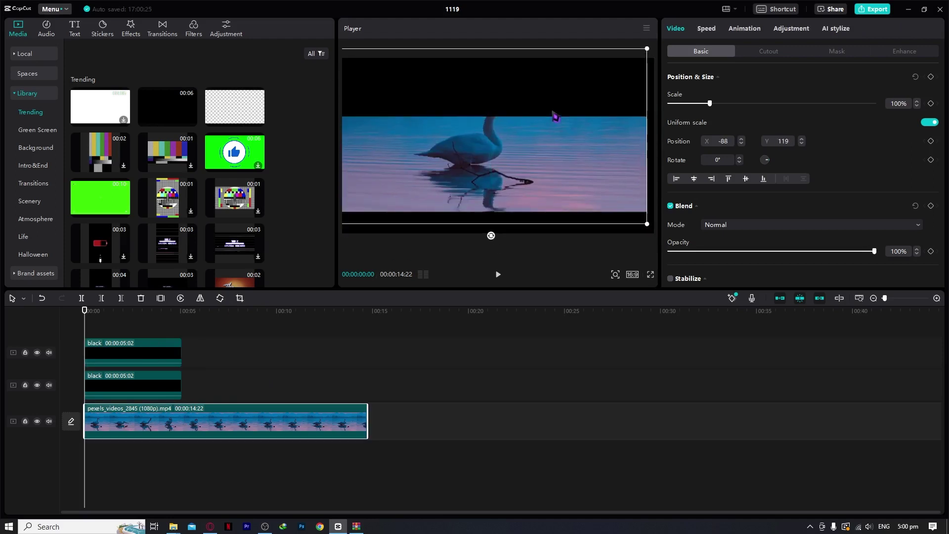
pyautogui.hotkey('ctrl', 'z')
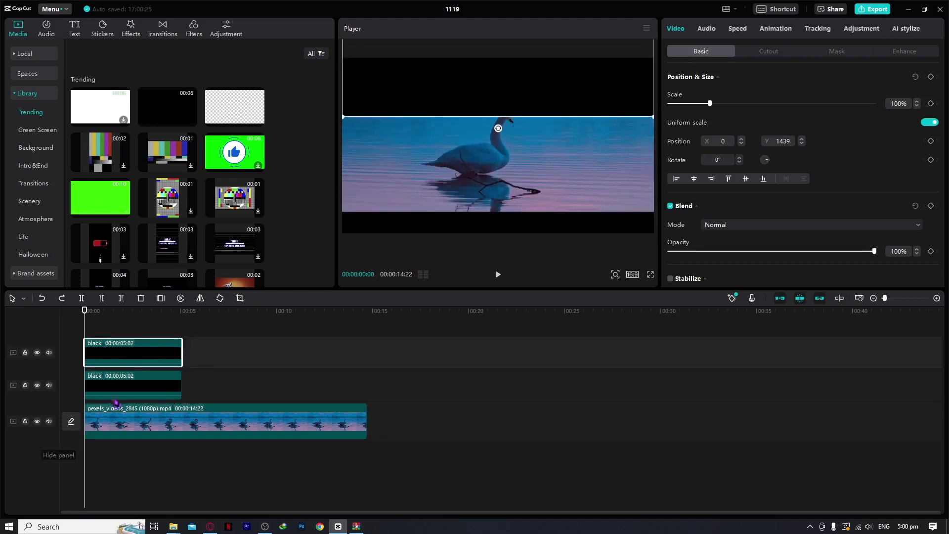
pyautogui.click(139, 352)
pyautogui.moveTo(562, 101); pyautogui.dragTo(564, 57)
# - Duplicate the black clips on both bar tracks twice, end to end, to cover the whole swan clip
pyautogui.click(545, 231)
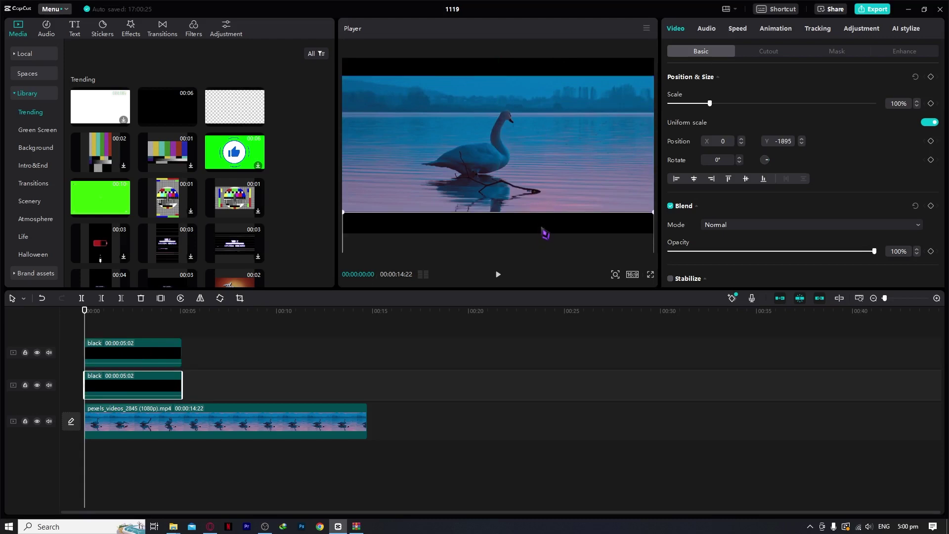
pyautogui.click(231, 361)
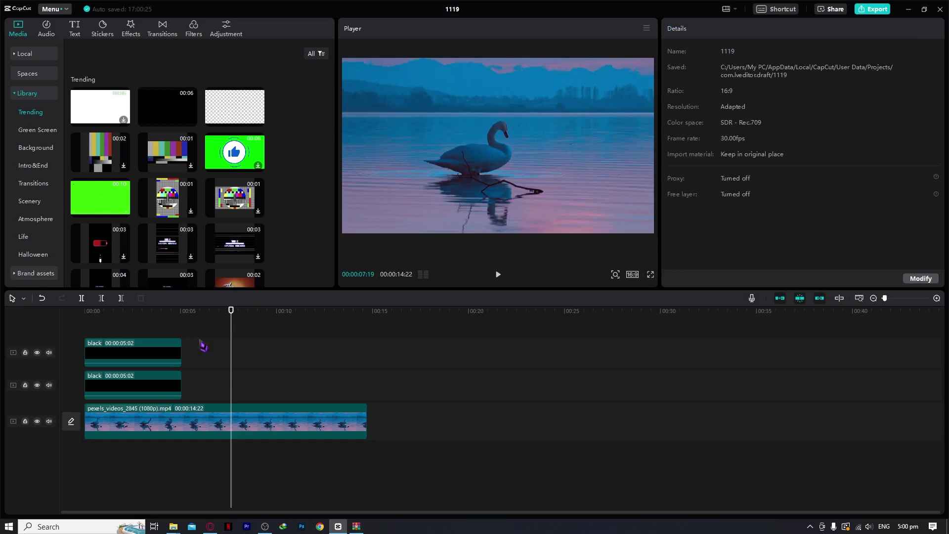
pyautogui.click(96, 313)
pyautogui.click(142, 386)
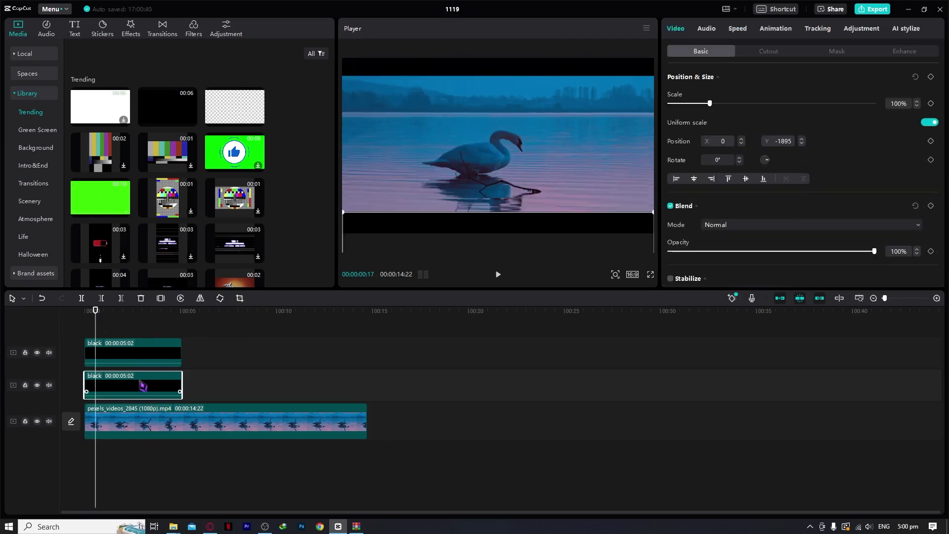
pyautogui.moveTo(128, 393); pyautogui.dragTo(319, 394)
pyautogui.moveTo(157, 354); pyautogui.dragTo(136, 373)
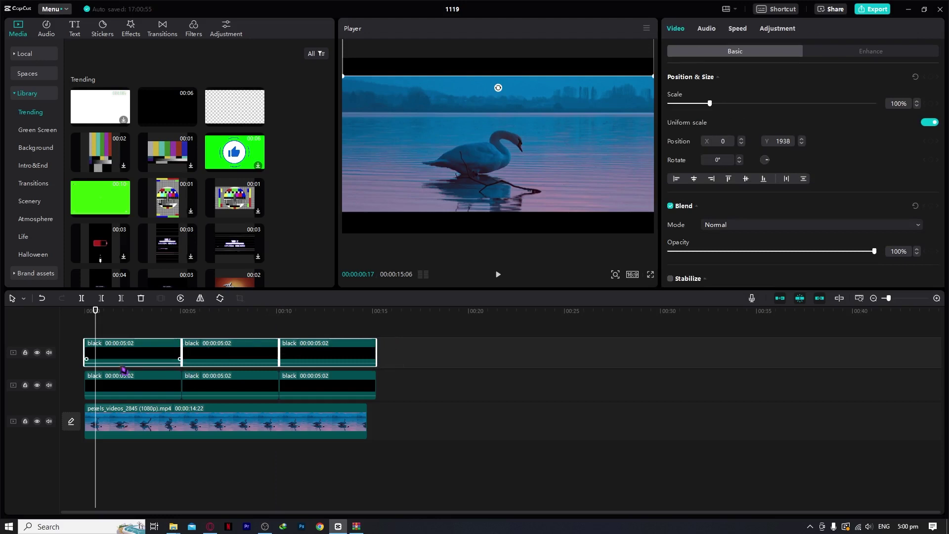
# - Combine the three black clips on each bar track into one compound clip per track
pyautogui.rightClick(130, 356)
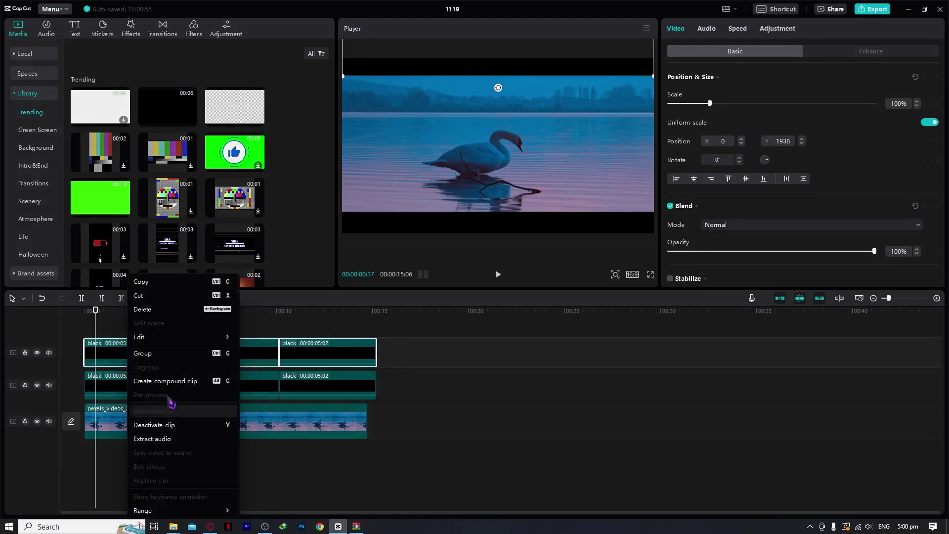
pyautogui.click(181, 381)
pyautogui.moveTo(439, 388); pyautogui.dragTo(125, 380)
pyautogui.rightClick(130, 382)
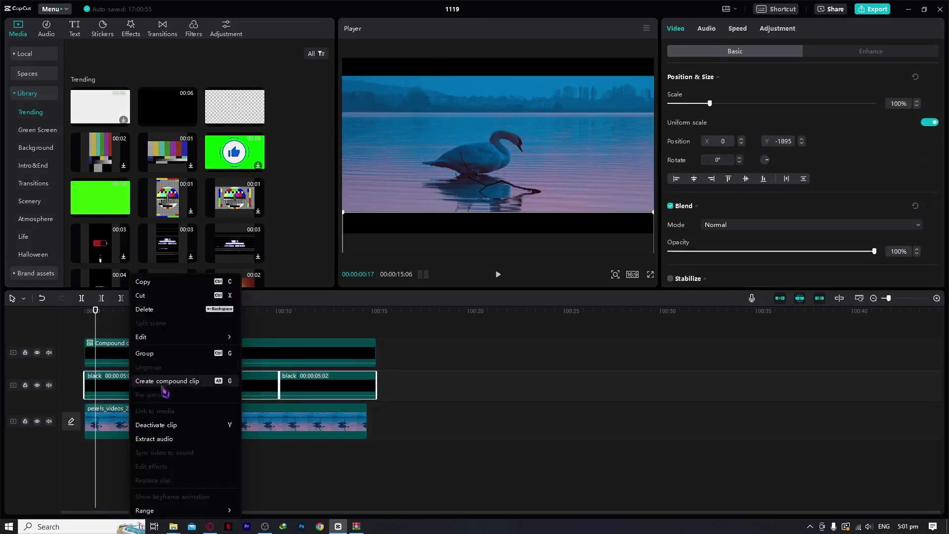
pyautogui.click(137, 383)
# - Check both compound clips over the video, and undo the creation of the two compound clips
pyautogui.click(521, 393)
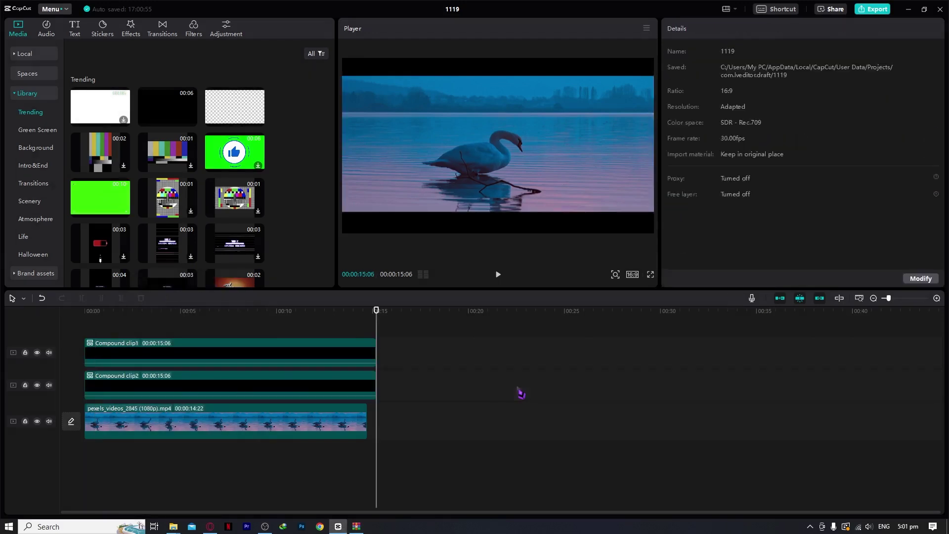
pyautogui.click(238, 345)
pyautogui.click(248, 310)
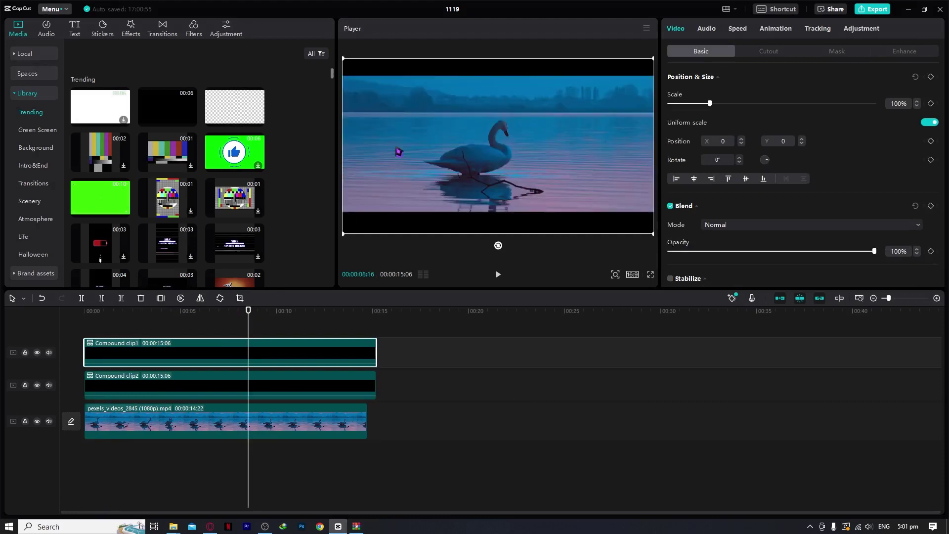
pyautogui.click(171, 393)
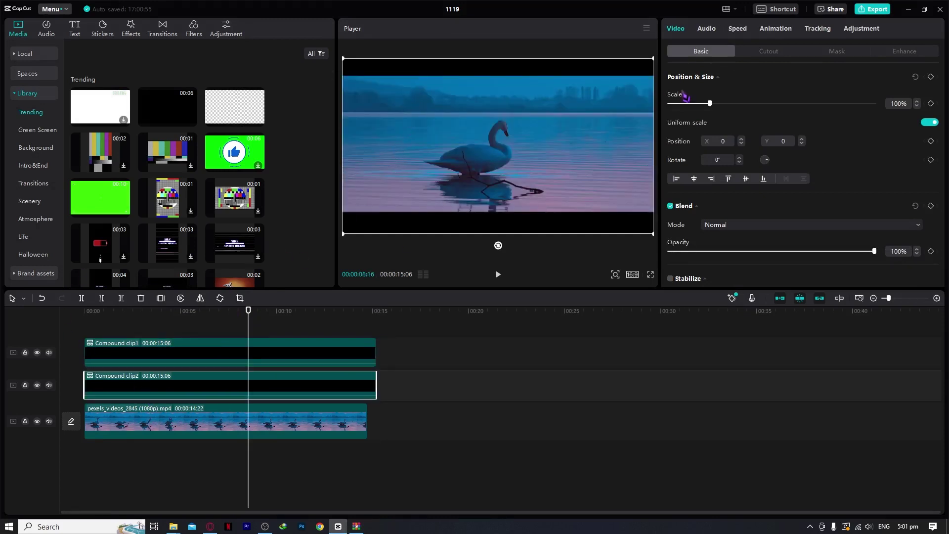
pyautogui.click(311, 355)
pyautogui.click(303, 393)
pyautogui.hotkey('ctrl', 'z')
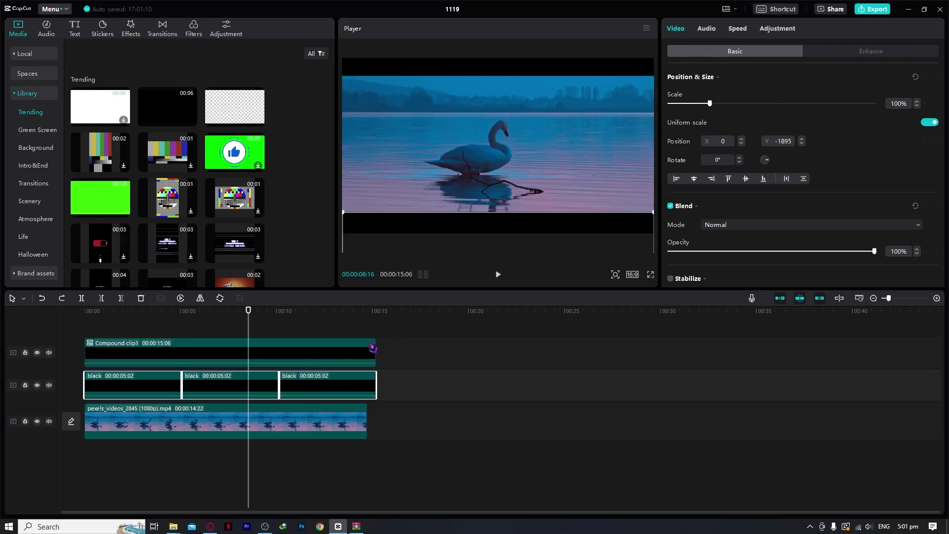
pyautogui.hotkey('ctrl', 'z')
# - Add a position keyframe to the first black clip of the upper bar track at 00:00:00:00
pyautogui.moveTo(175, 317); pyautogui.dragTo(101, 326)
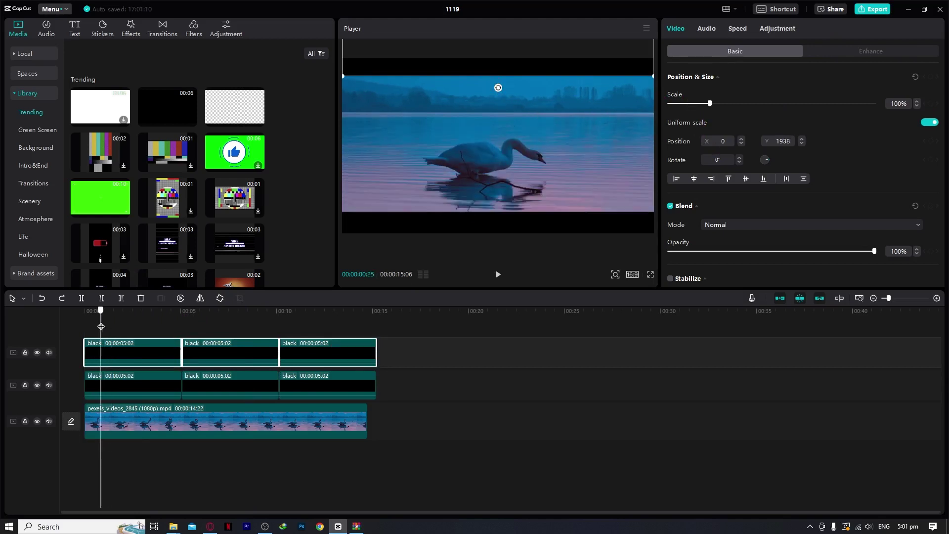
pyautogui.click(85, 313)
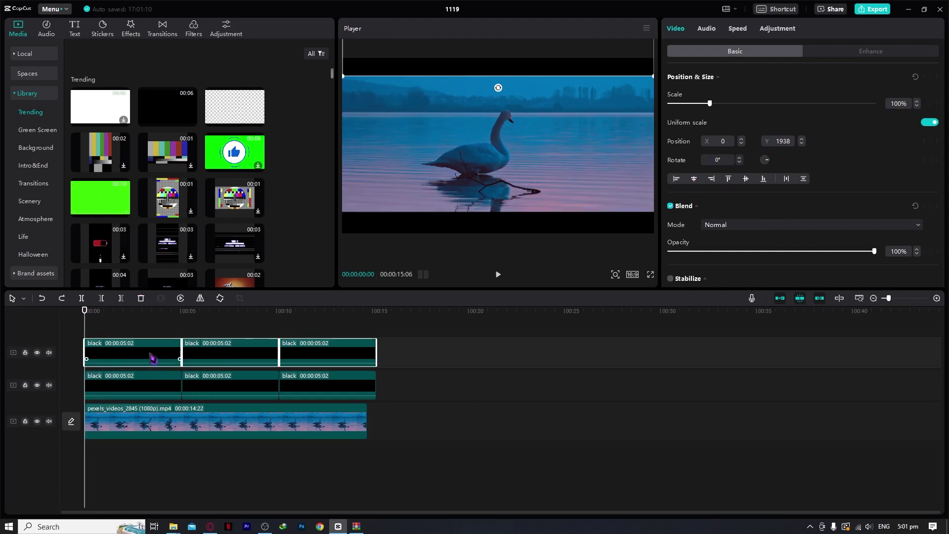
pyautogui.click(517, 363)
pyautogui.click(98, 316)
pyautogui.click(123, 347)
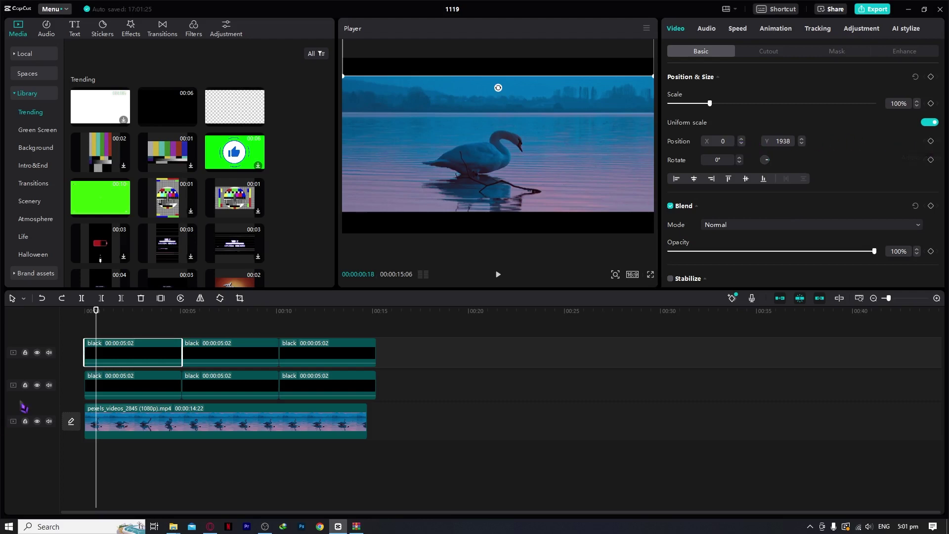
pyautogui.click(72, 309)
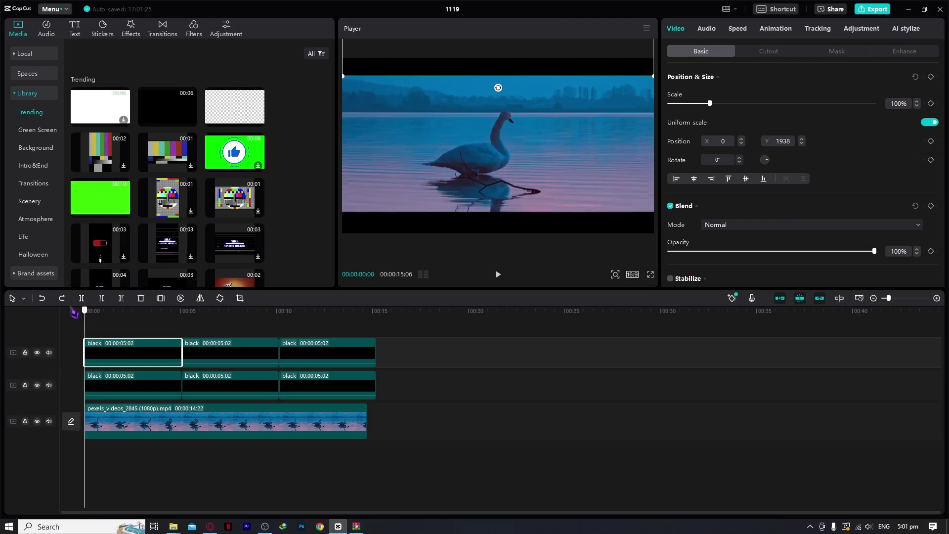
pyautogui.click(931, 141)
# - Add a position keyframe at the start of the upper track's second black clip, at 00:00:05:02
pyautogui.moveTo(118, 312); pyautogui.dragTo(181, 313)
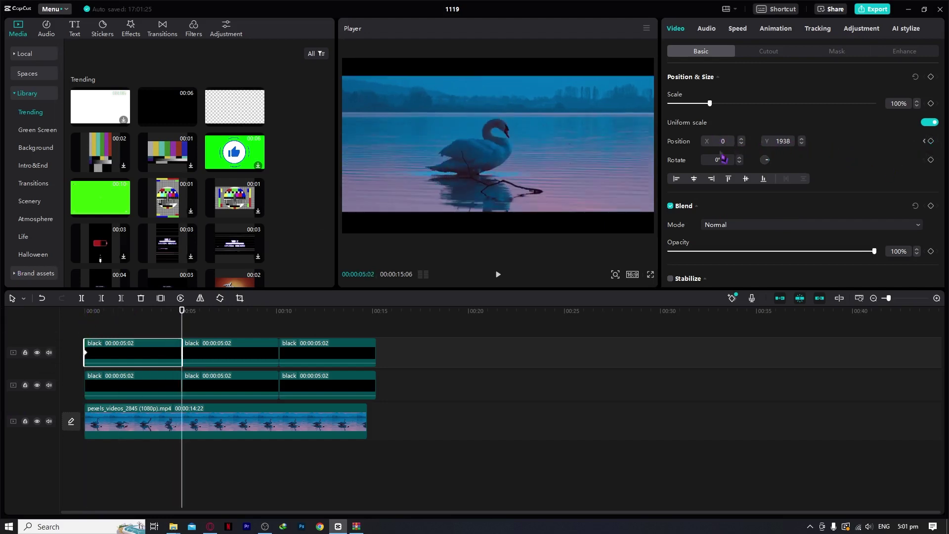
pyautogui.click(532, 76)
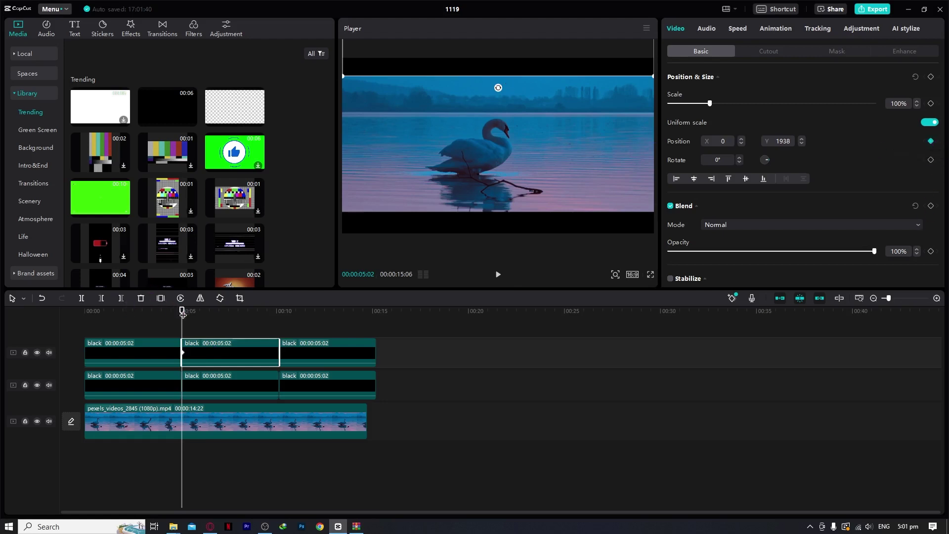
# - Move the upper track's first black clip up out of the frame at 00:00:00:00, to Y 2160
pyautogui.moveTo(182, 313); pyautogui.dragTo(84, 312)
pyautogui.click(115, 354)
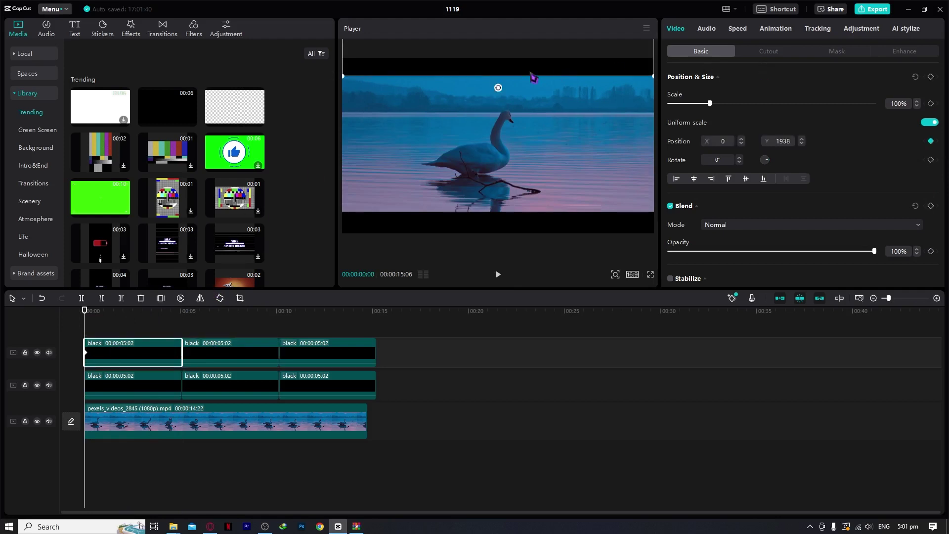
pyautogui.moveTo(533, 75); pyautogui.dragTo(534, 59)
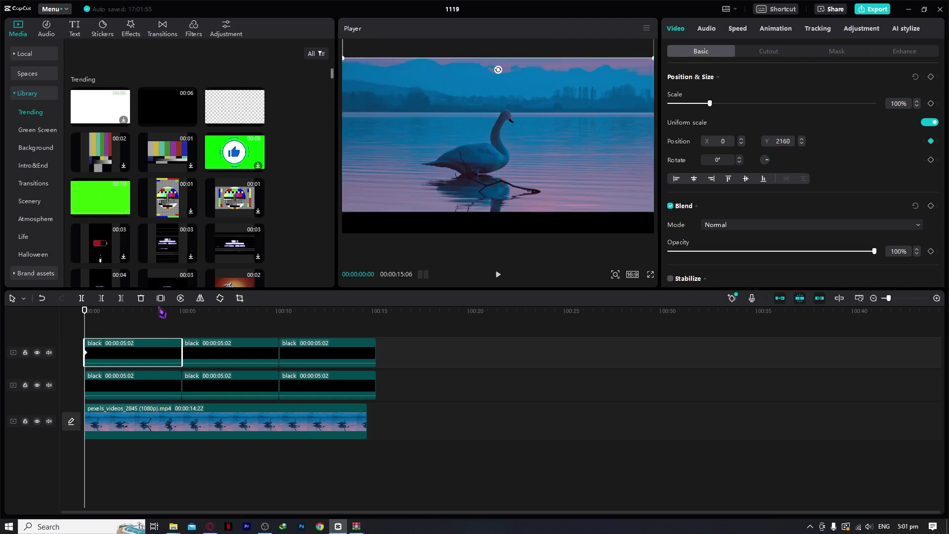
# - Scrub and play the first seconds of the timeline to check the upper bar's movement
pyautogui.moveTo(168, 313); pyautogui.dragTo(179, 315)
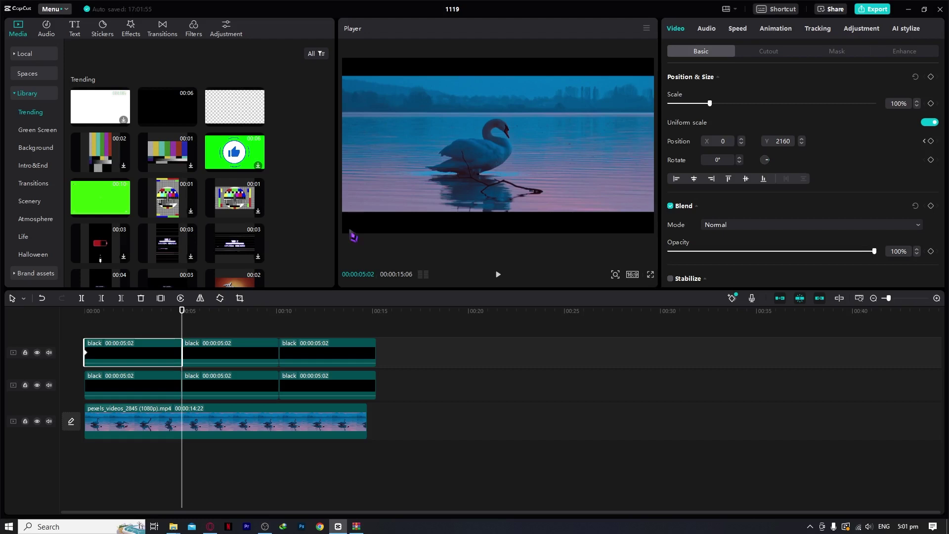
pyautogui.moveTo(107, 310); pyautogui.dragTo(24, 312)
pyautogui.press('space')
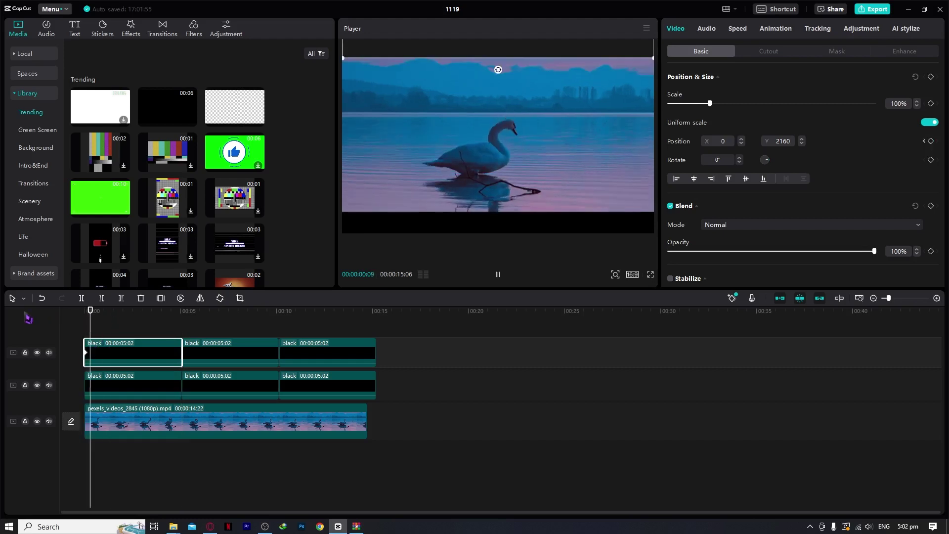
pyautogui.click(534, 428)
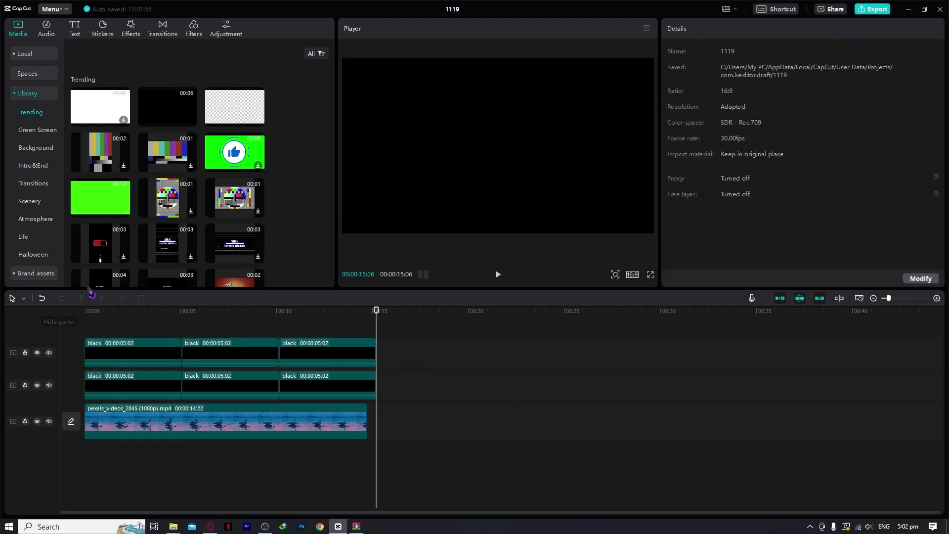
pyautogui.click(116, 311)
pyautogui.press('space')
pyautogui.press('space')
# - Add a position keyframe near the end of the upper track's first black clip, at 00:00:04:29
pyautogui.click(158, 352)
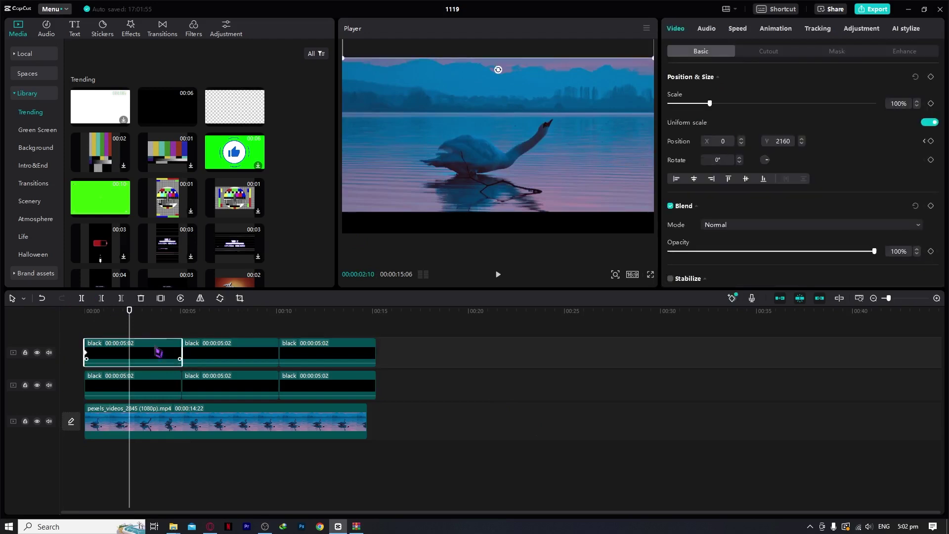
pyautogui.click(182, 311)
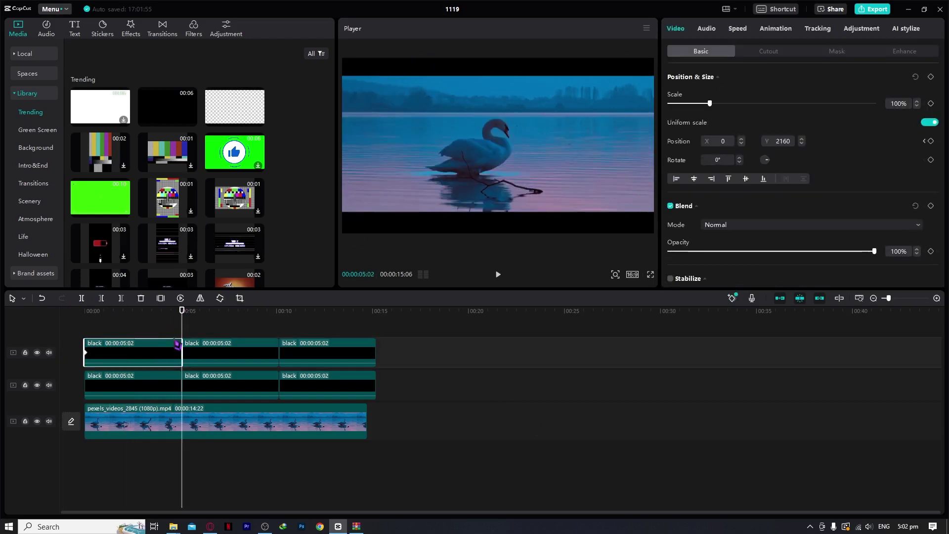
pyautogui.press('Left')
pyautogui.press('Left')
pyautogui.press('Left')
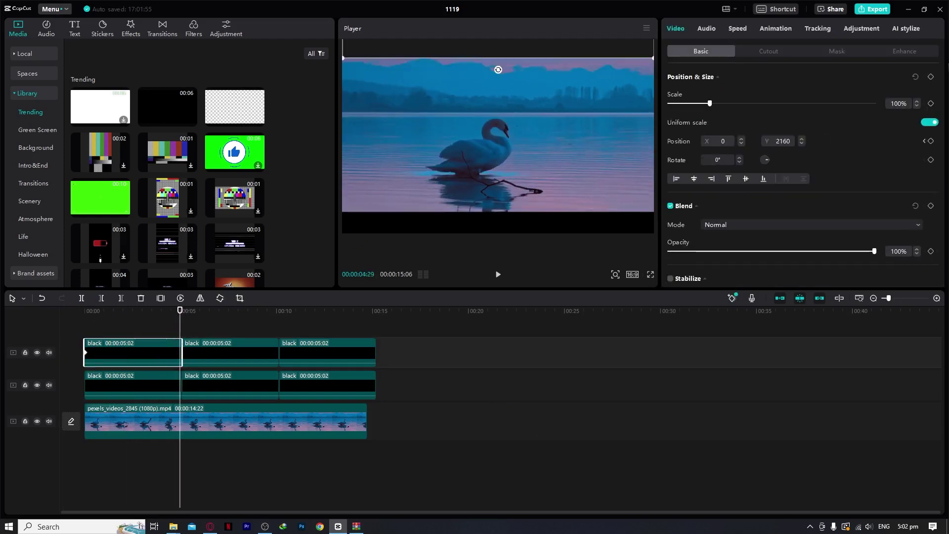
pyautogui.click(930, 141)
# - Lower the upper track's first black clip into the frame at 00:00:04:29, setting Y to 1900 and fine-tuning it to 1924
pyautogui.moveTo(503, 60); pyautogui.dragTo(503, 63)
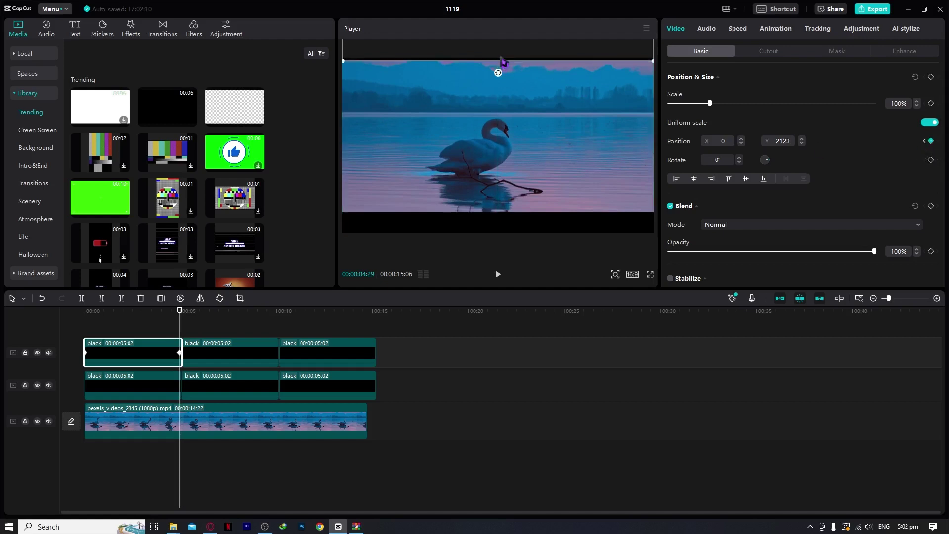
pyautogui.click(501, 67)
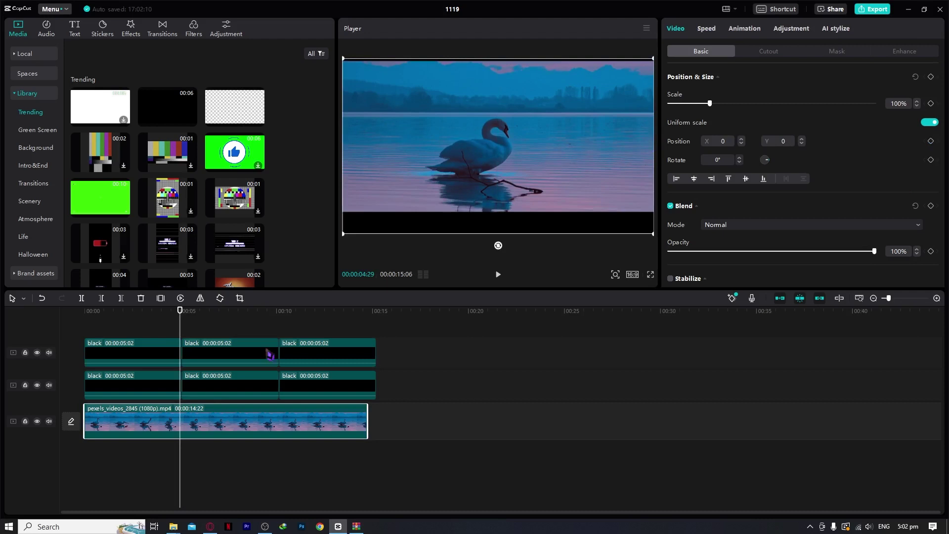
pyautogui.click(163, 353)
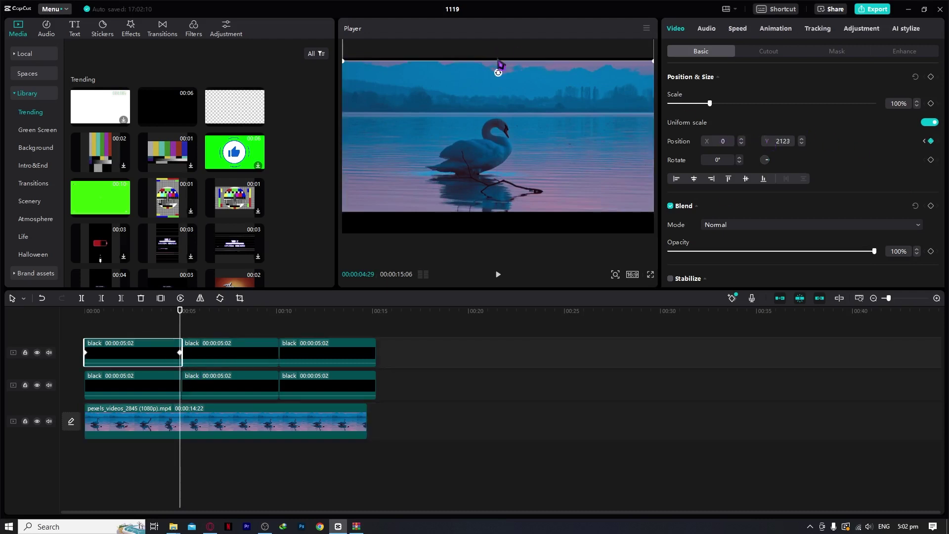
pyautogui.click(499, 71)
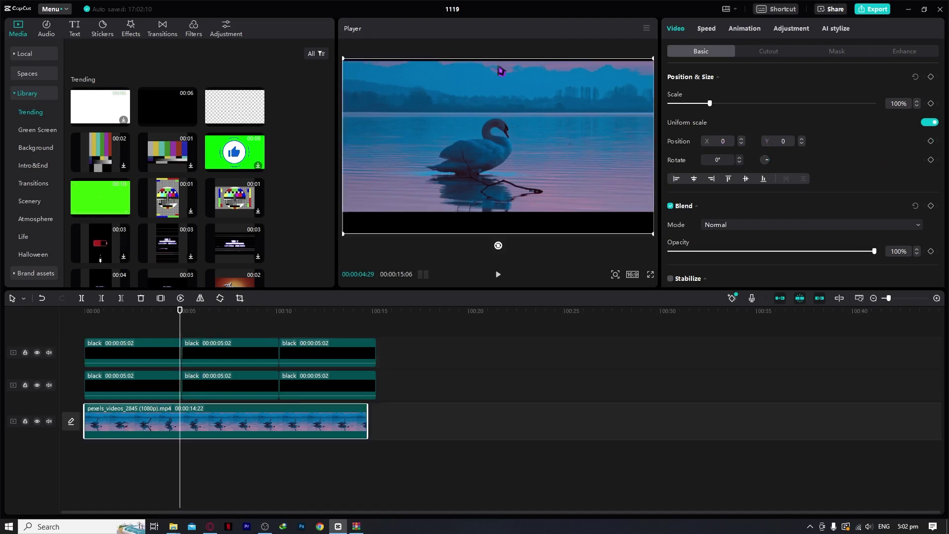
pyautogui.click(140, 354)
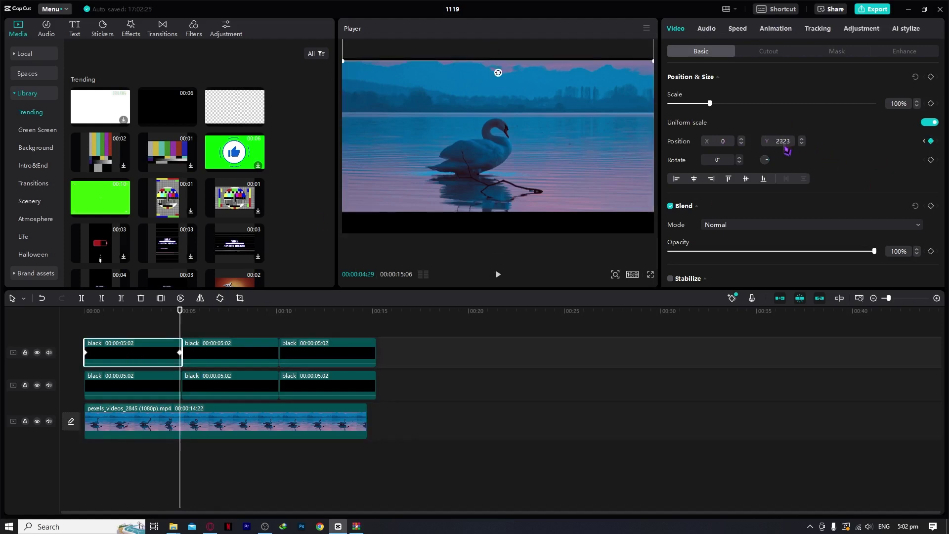
pyautogui.press('Return')
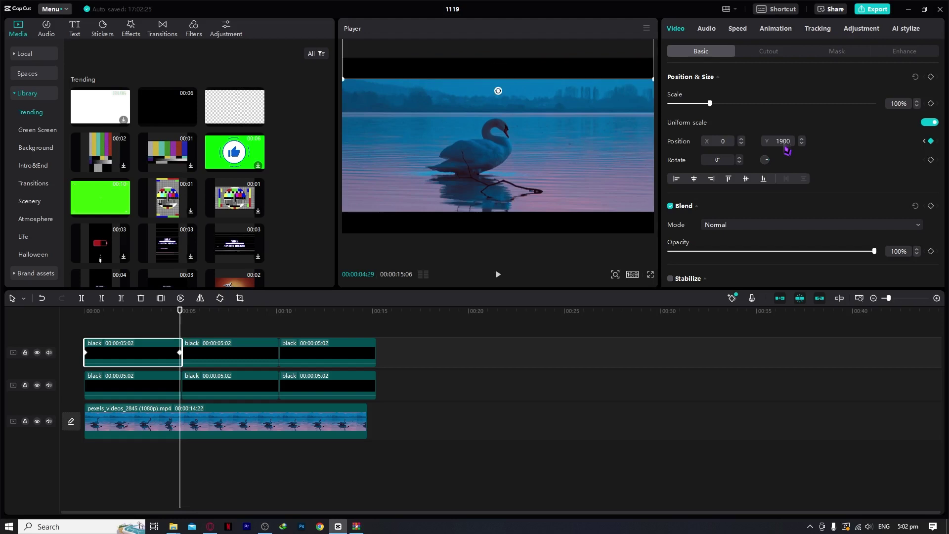
pyautogui.moveTo(484, 68); pyautogui.dragTo(485, 66)
# - Play the timeline from the start to check how the upper bar slides in
pyautogui.moveTo(134, 307); pyautogui.dragTo(17, 318)
pyautogui.press('space')
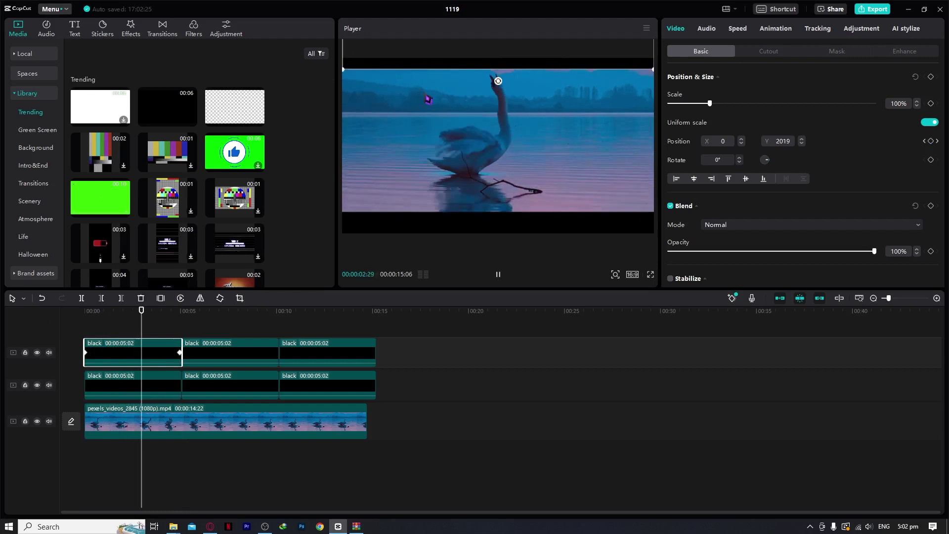
pyautogui.press('space')
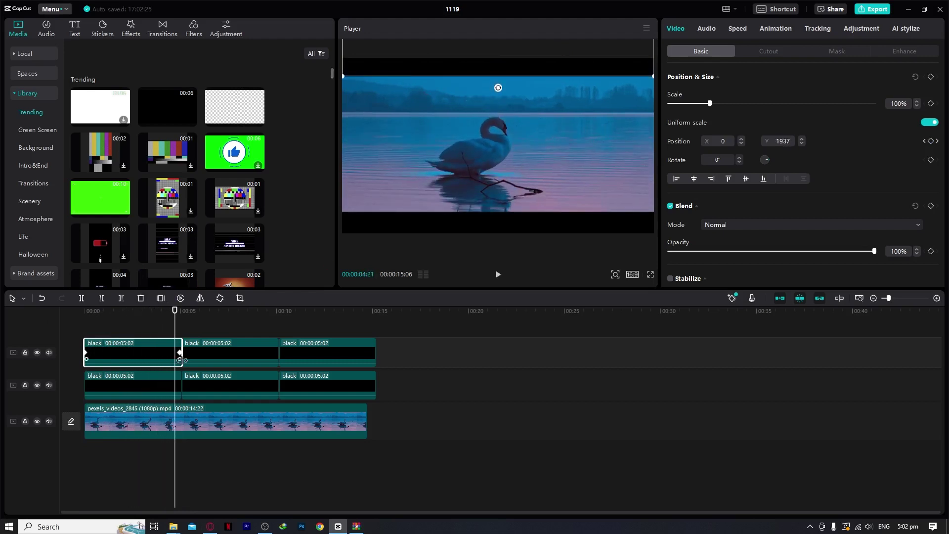
# - Move the upper clip's second position keyframe earlier, to about 1.4 seconds, and play the faster slide-in from the start
pyautogui.moveTo(180, 354); pyautogui.dragTo(120, 361)
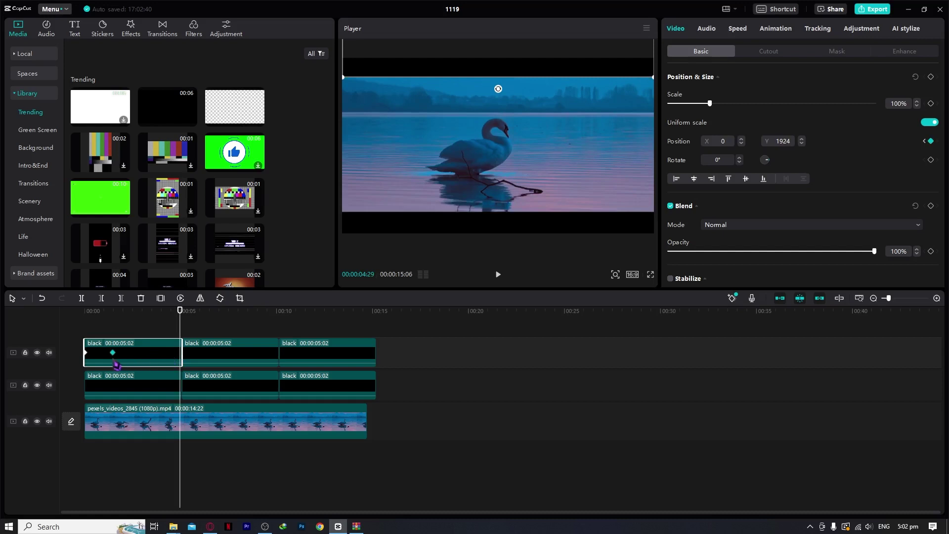
pyautogui.moveTo(109, 312); pyautogui.dragTo(71, 312)
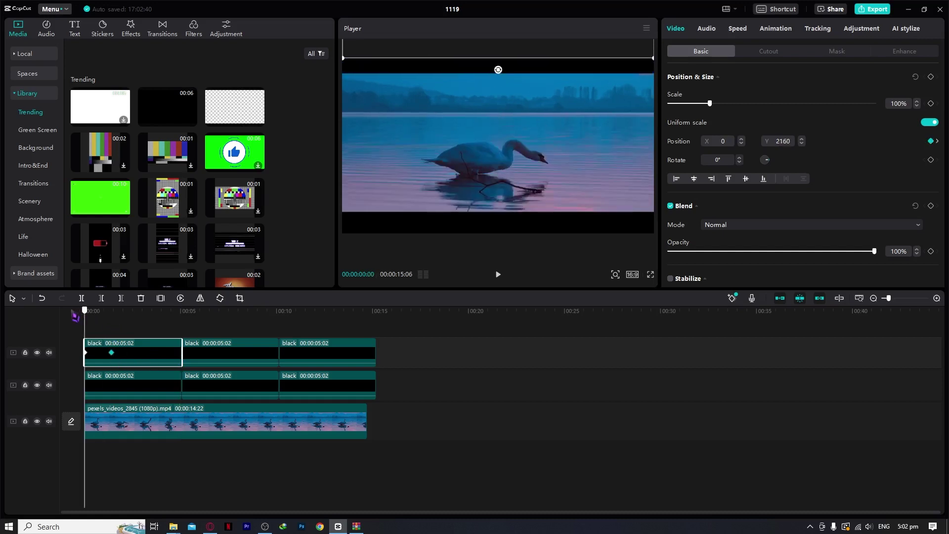
pyautogui.press('space')
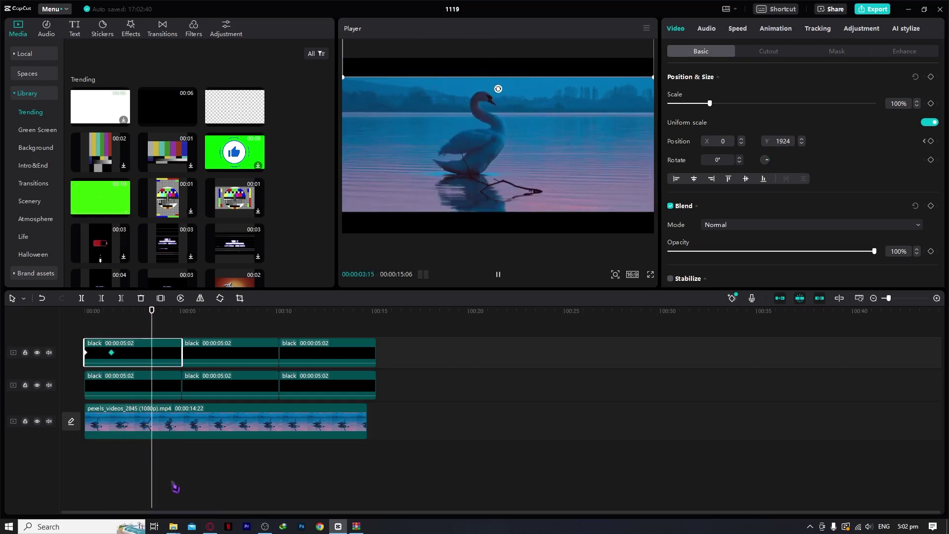
pyautogui.press('space')
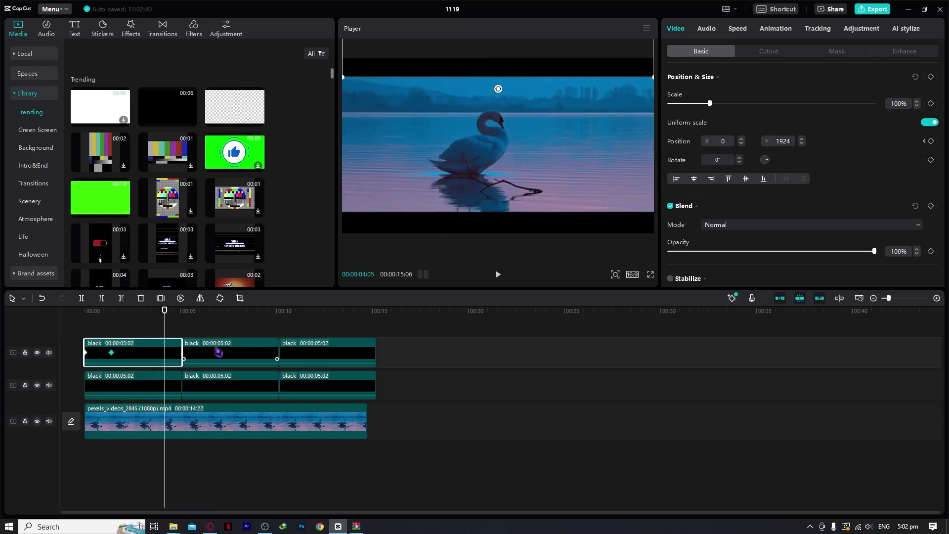
# - Add a position keyframe to the first black clip of the lower bar track at 00:00:01:17
pyautogui.click(105, 316)
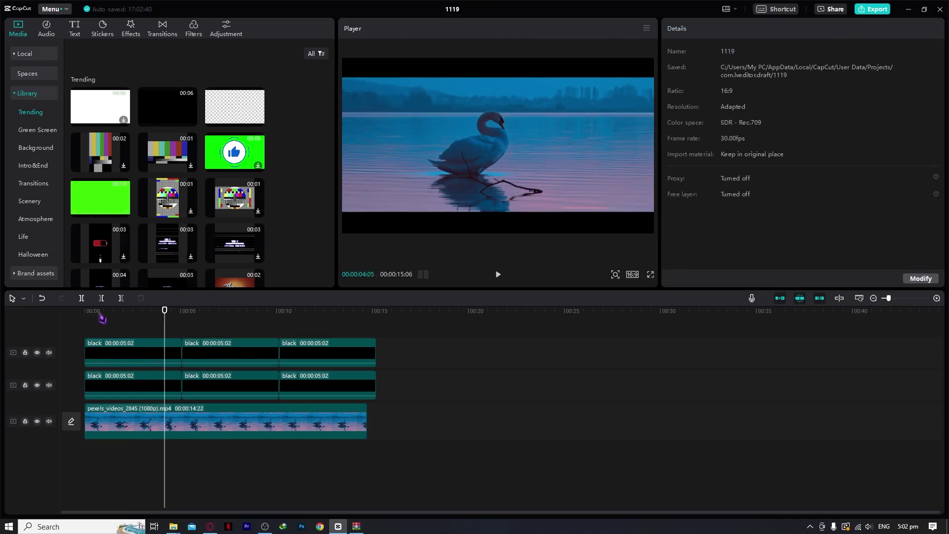
pyautogui.moveTo(100, 312); pyautogui.dragTo(82, 326)
pyautogui.click(110, 396)
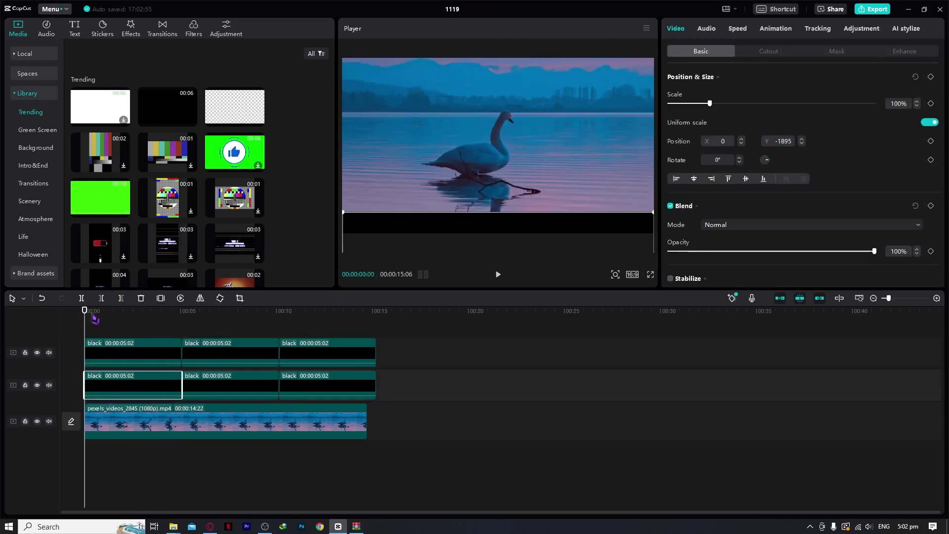
pyautogui.moveTo(91, 313); pyautogui.dragTo(115, 311)
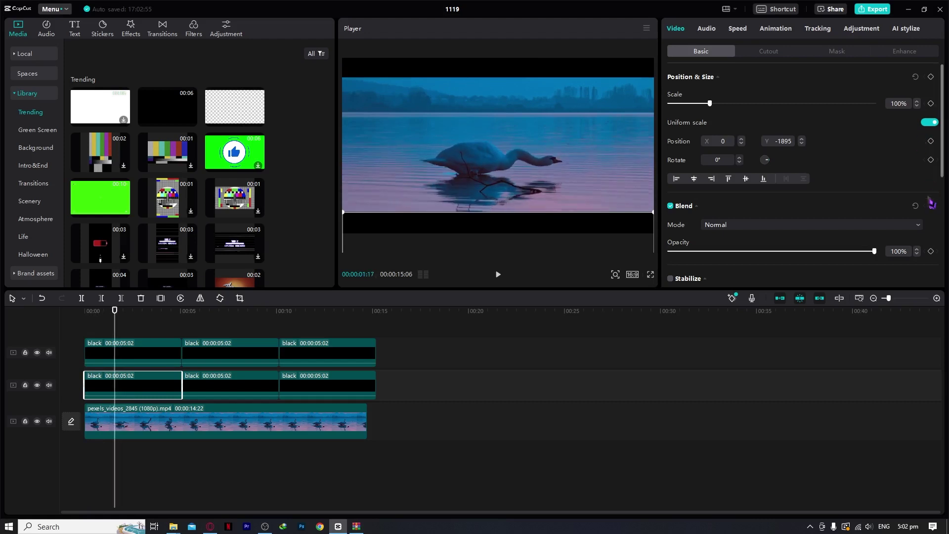
pyautogui.click(930, 142)
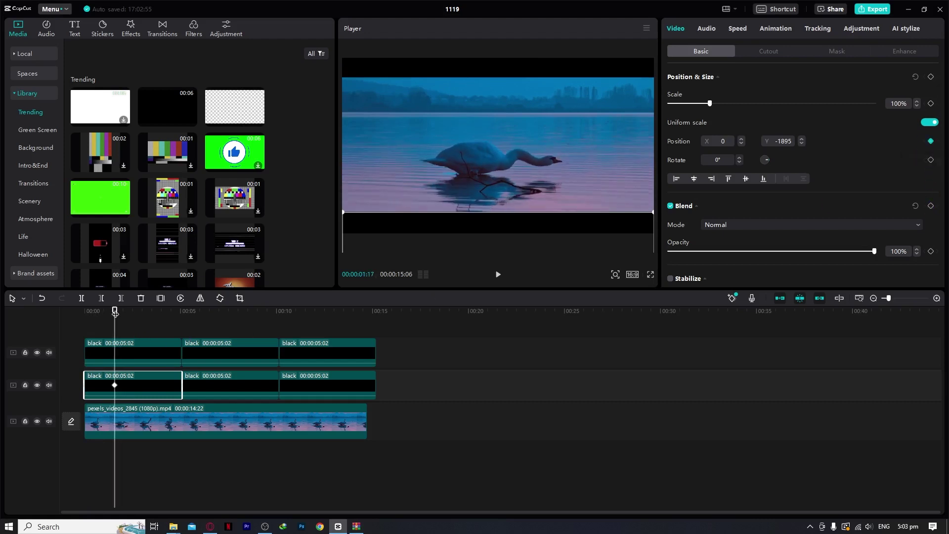
# - Move the lower bar track's first black clip down out of the frame at 00:00:00:00, and play back both bars' slide-in
pyautogui.moveTo(114, 311); pyautogui.dragTo(85, 310)
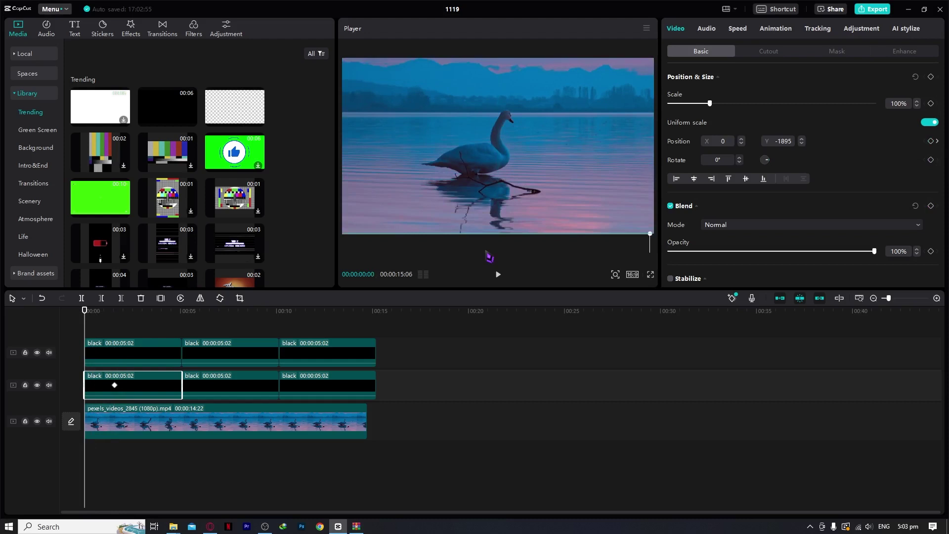
pyautogui.moveTo(485, 250); pyautogui.dragTo(496, 257)
pyautogui.press('space')
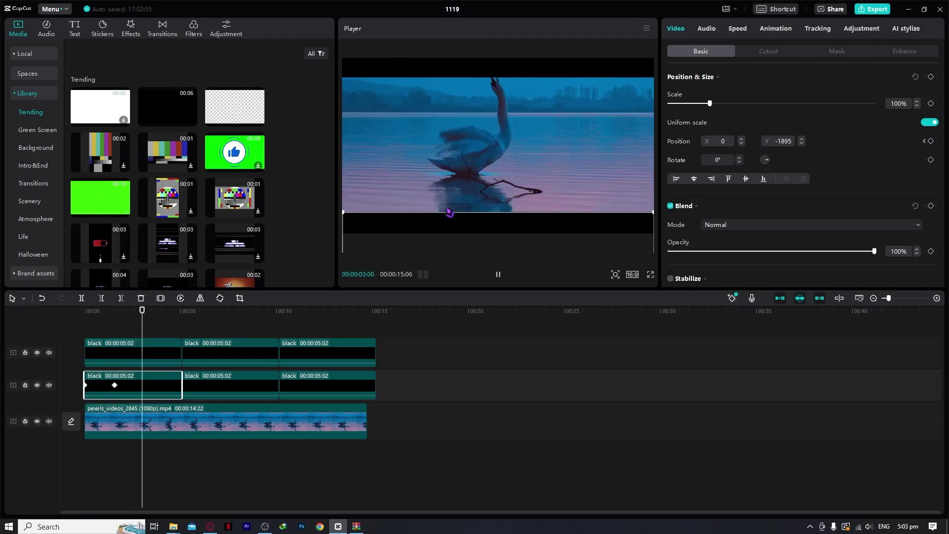
pyautogui.press('space')
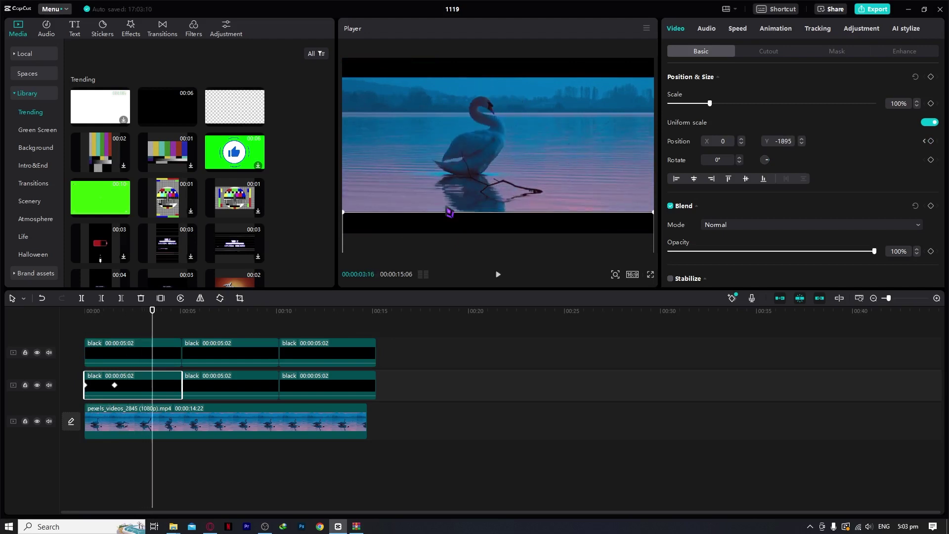